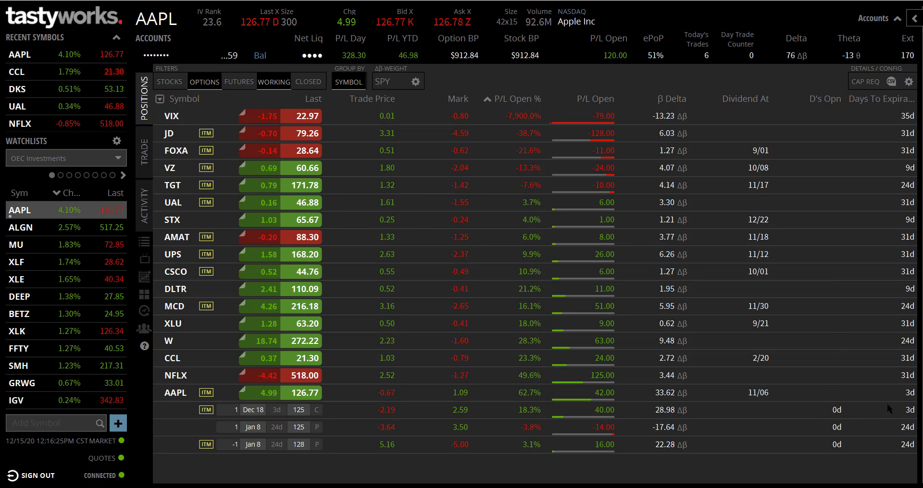
Step: Examine the three AAPL option legs and bring up the filled AAPL orders
left_click(334, 404)
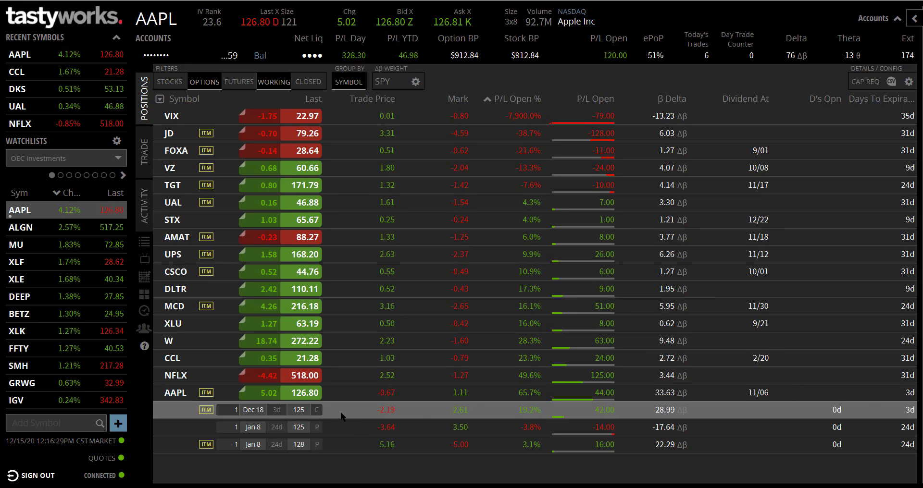
left_click(338, 428)
left_click(340, 439, "shift")
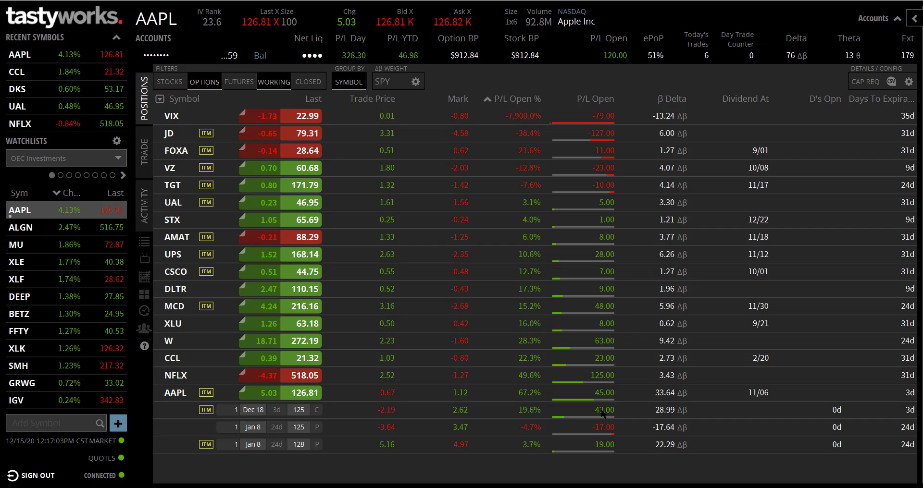
left_click(915, 18)
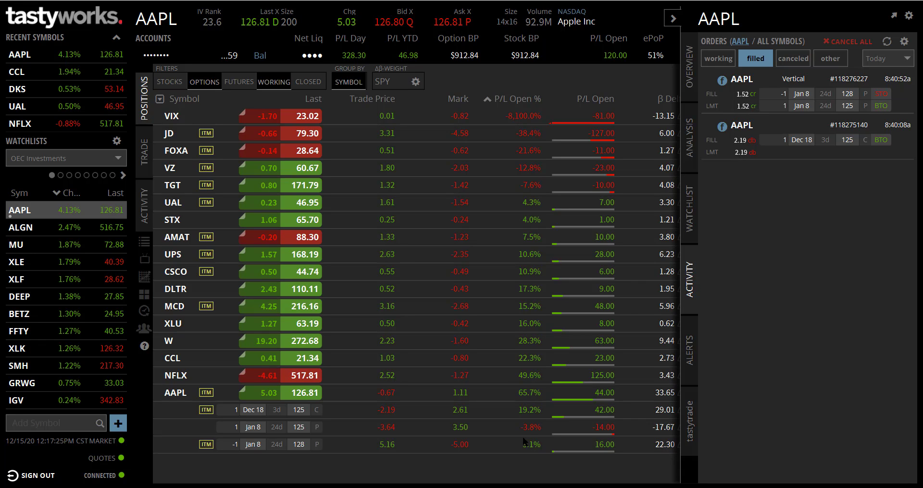
Step: Open Calculator and subtract the 1.52 vertical credit from the 2.19 call debit
key("XF86Calculator")
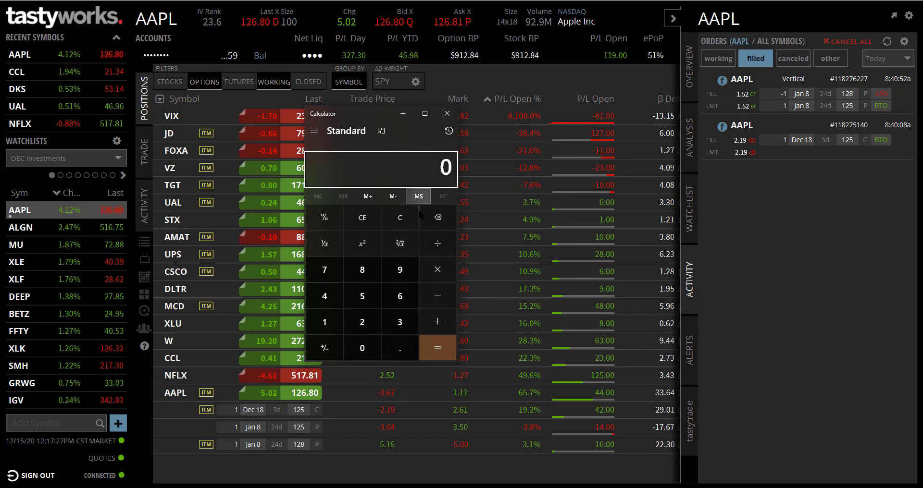
type("2.19")
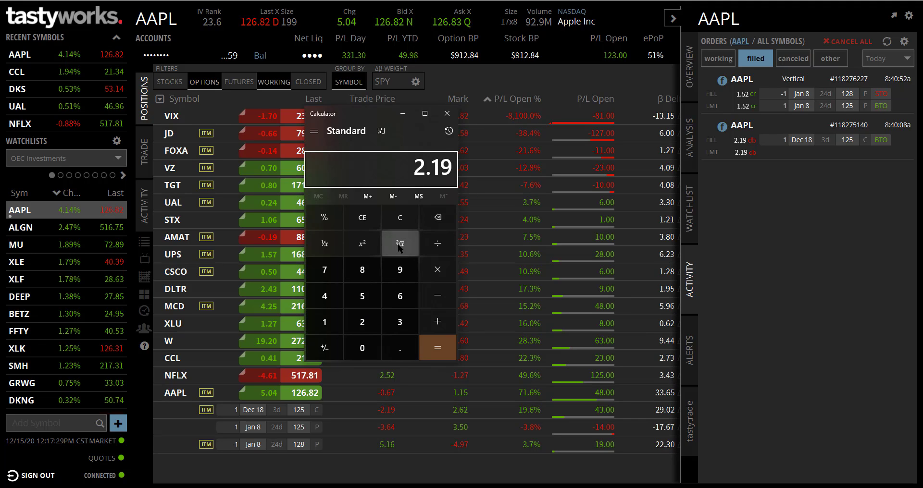
key("minus")
type("1.52")
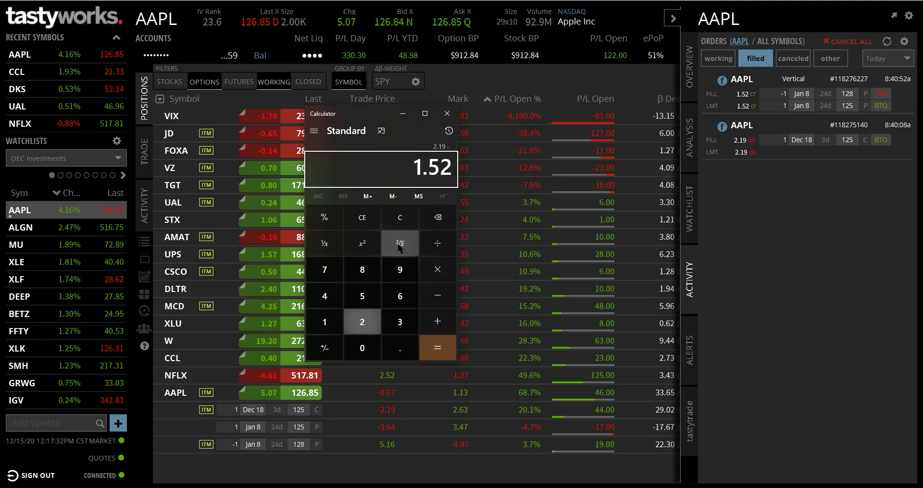
key("Return")
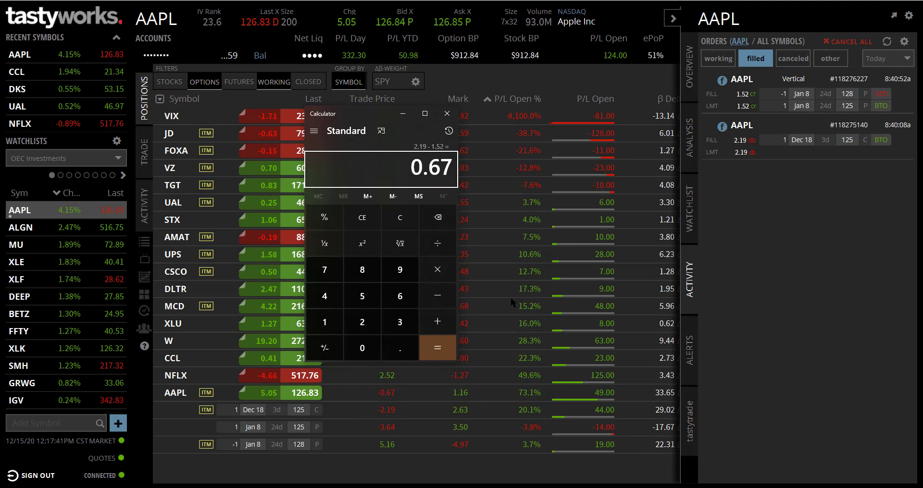
Step: Divide the net debit by 2, clear the calculation and close Calculator
left_click(437, 244)
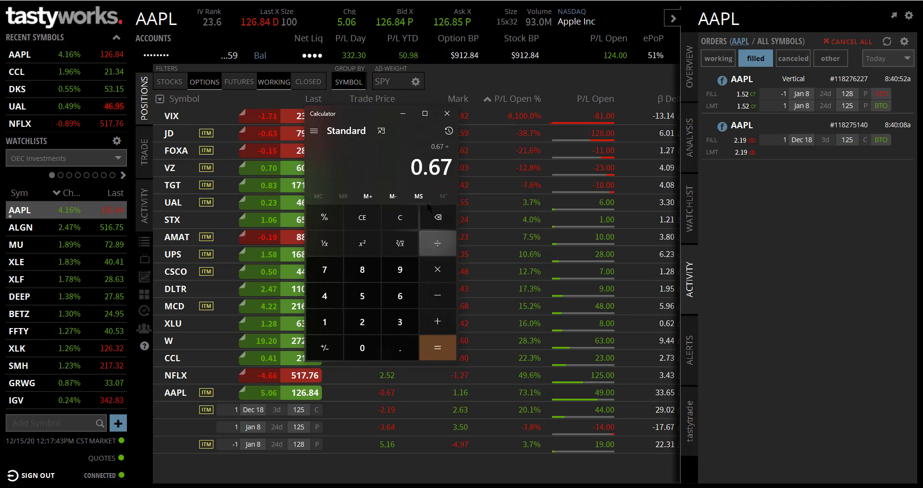
left_click(362, 322)
key("Return")
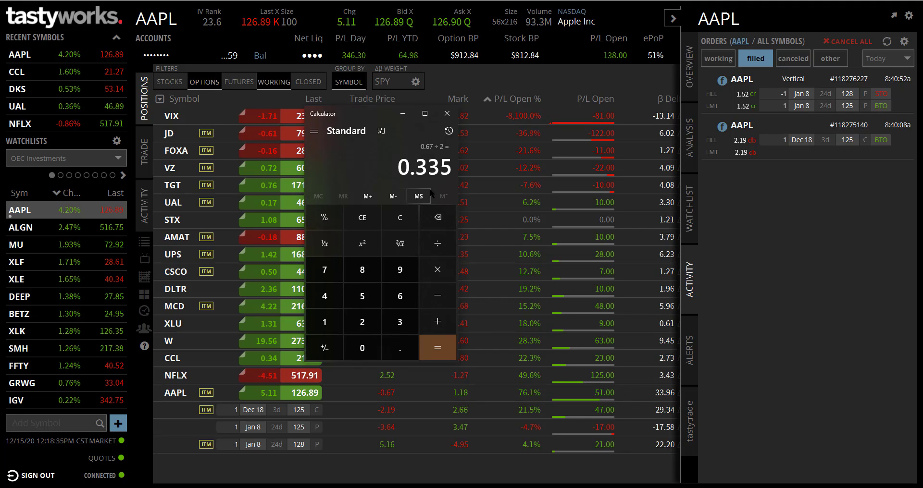
left_click(404, 213)
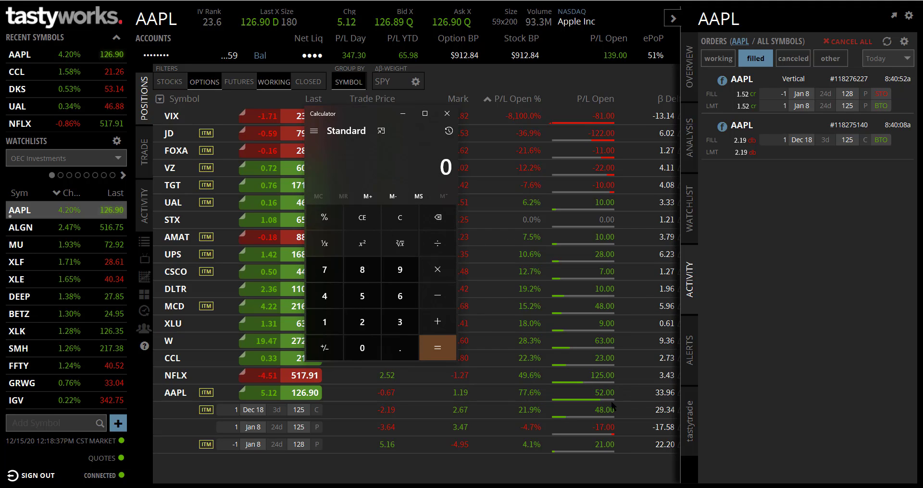
left_click(447, 114)
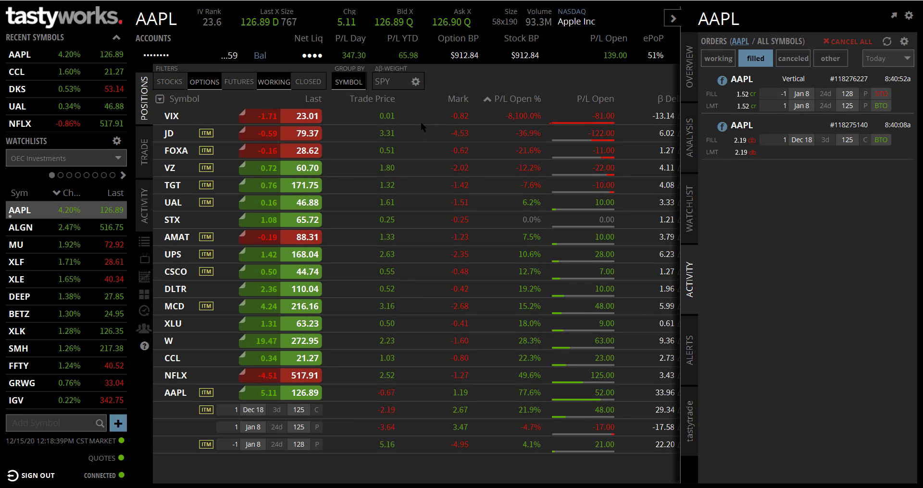
Step: Open the AAPL chart and load the saved chart settings with 5-minute candles over 2 days
left_click(144, 277)
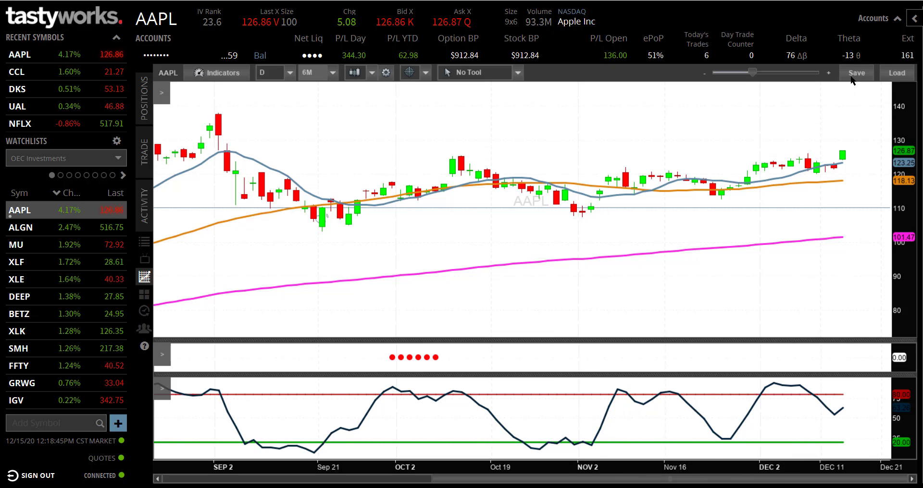
left_click(887, 71)
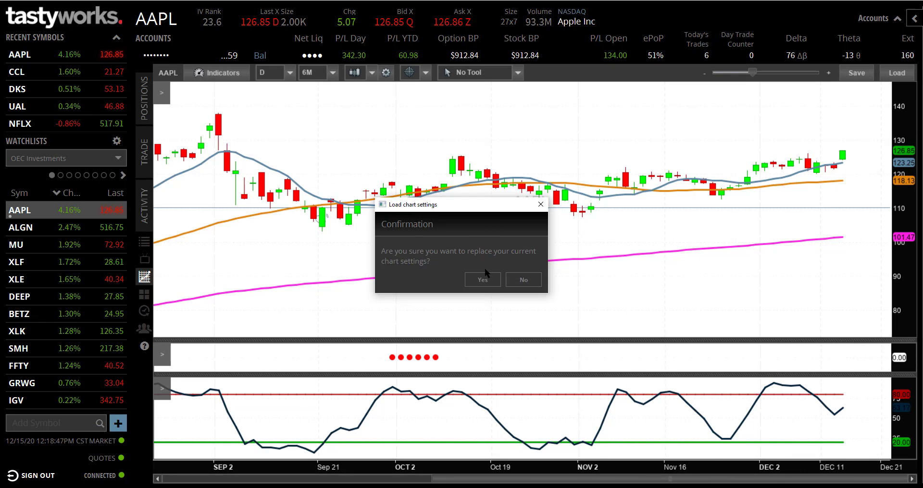
left_click(540, 280)
double_click(317, 166)
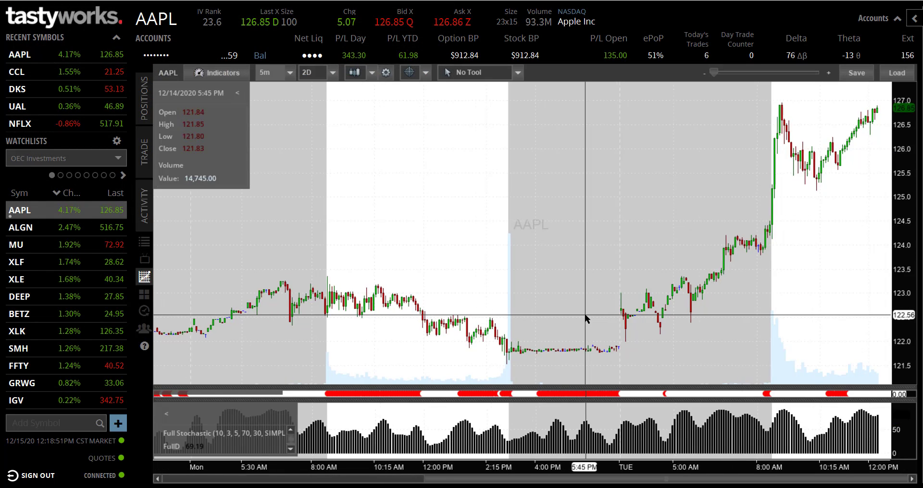
Step: Collapse the price data overlay and examine the current session's AAPL candles up close
scroll(584, 313, "up", 5)
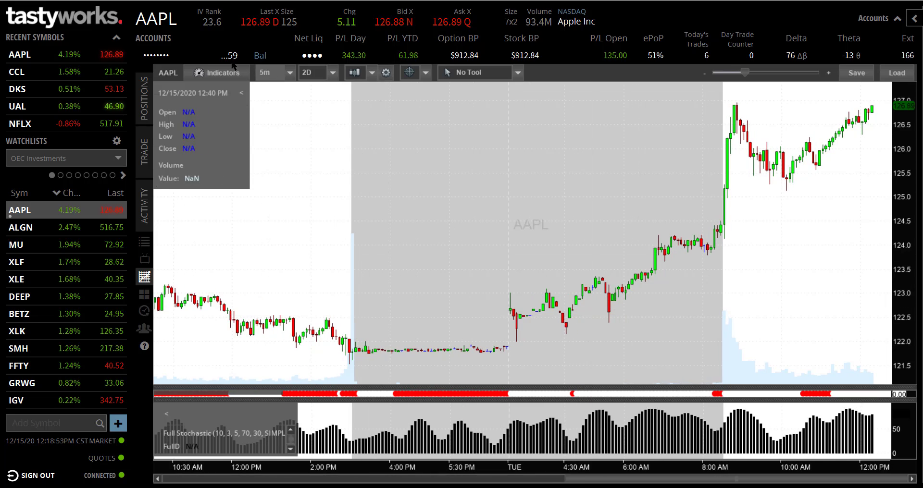
left_click(241, 93)
scroll(504, 234, "up", 2)
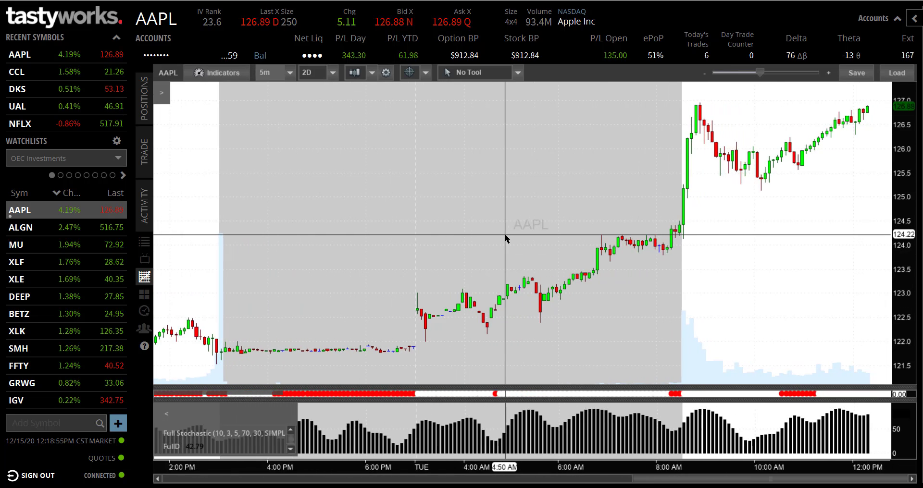
scroll(503, 233, "up", 4)
scroll(504, 234, "up", 1)
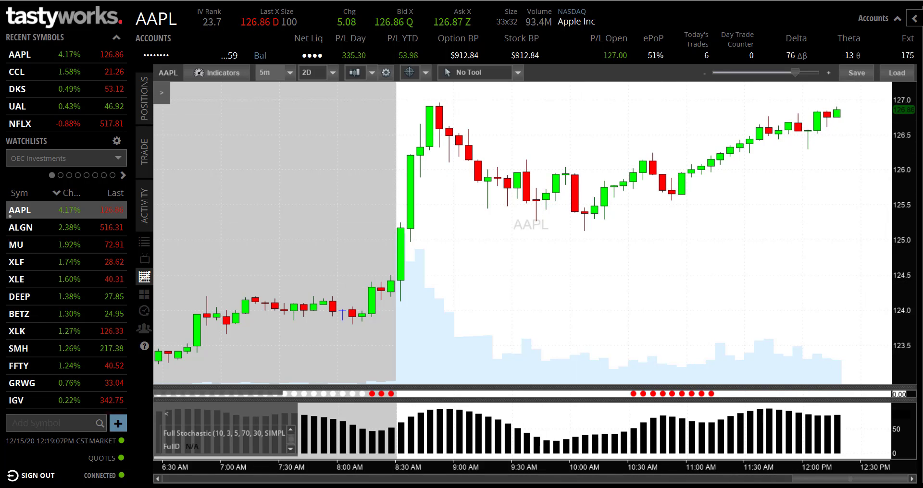
Step: Return to the positions and create a closing order for the AAPL Dec 18 125 call
left_click(151, 113)
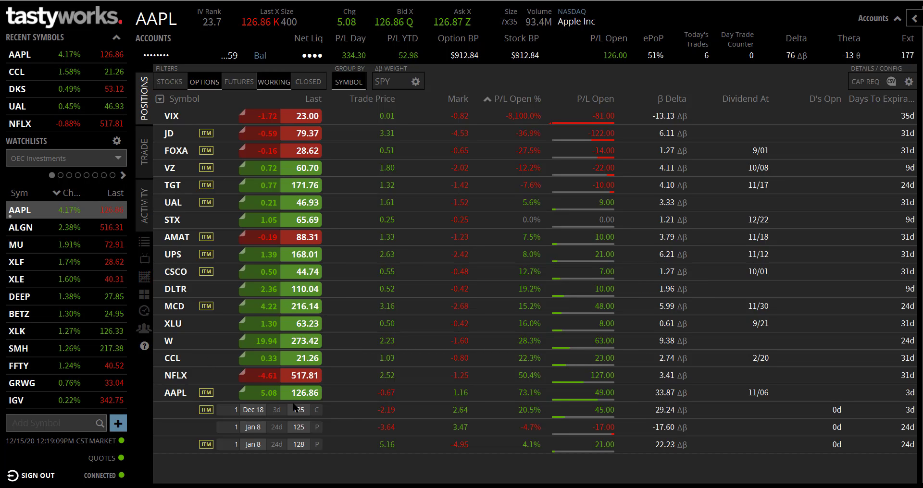
right_click(346, 410)
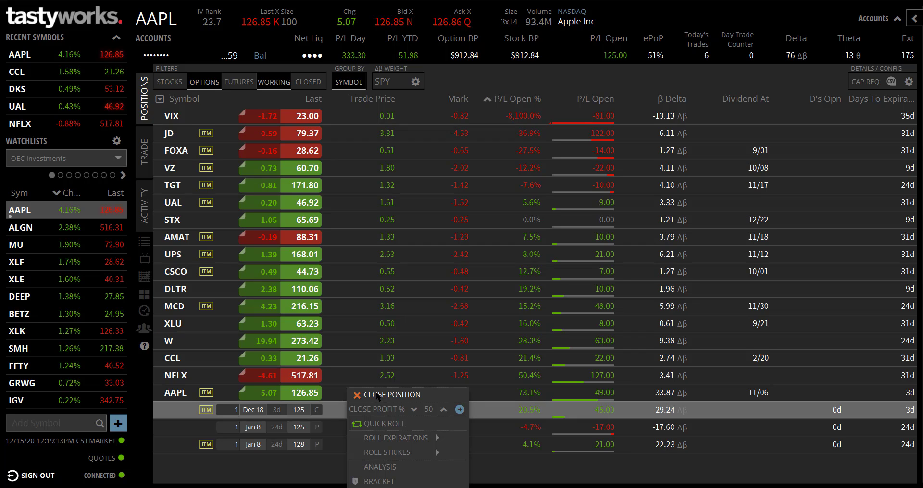
mouse_move(394, 438)
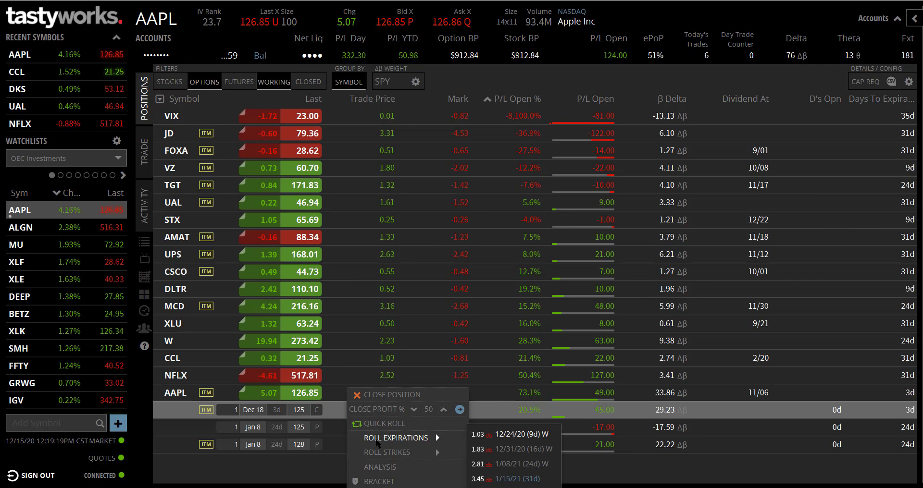
left_click(381, 395)
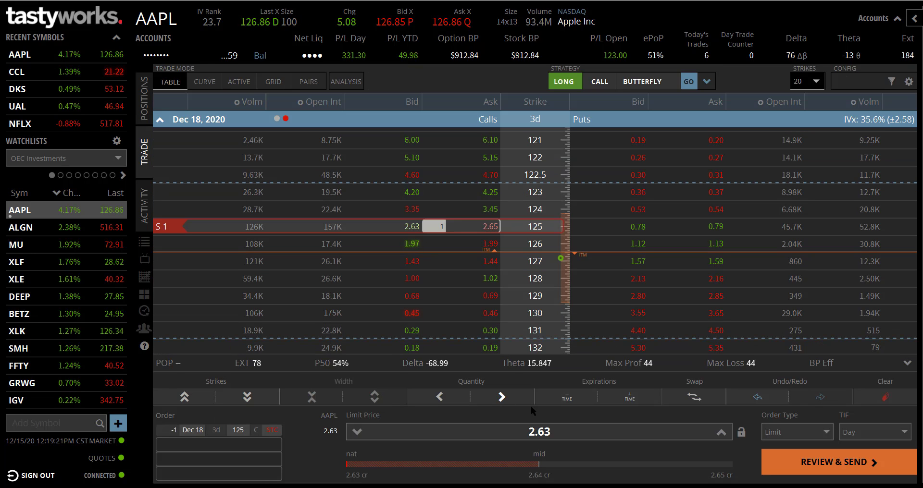
Step: Make the closing order a Stop Market order with a stop price of 2.50
left_click(786, 430)
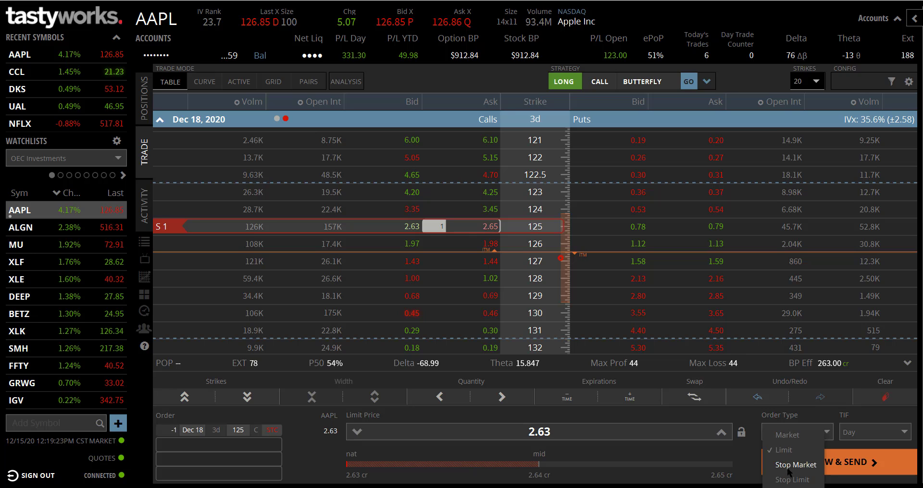
left_click(788, 480)
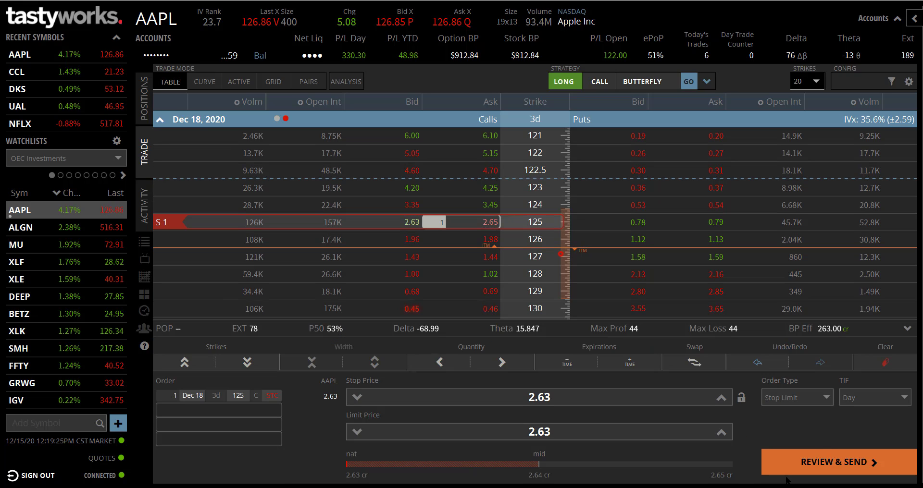
left_click(792, 399)
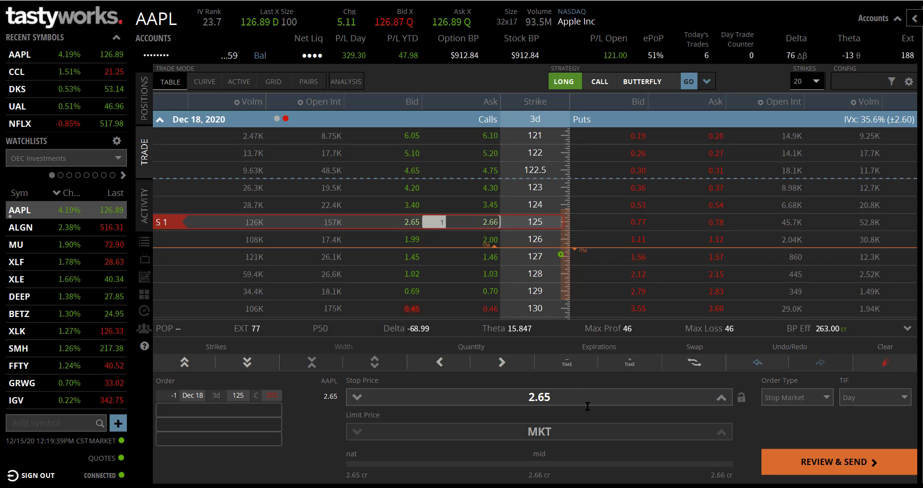
left_click(572, 397)
type("2.50")
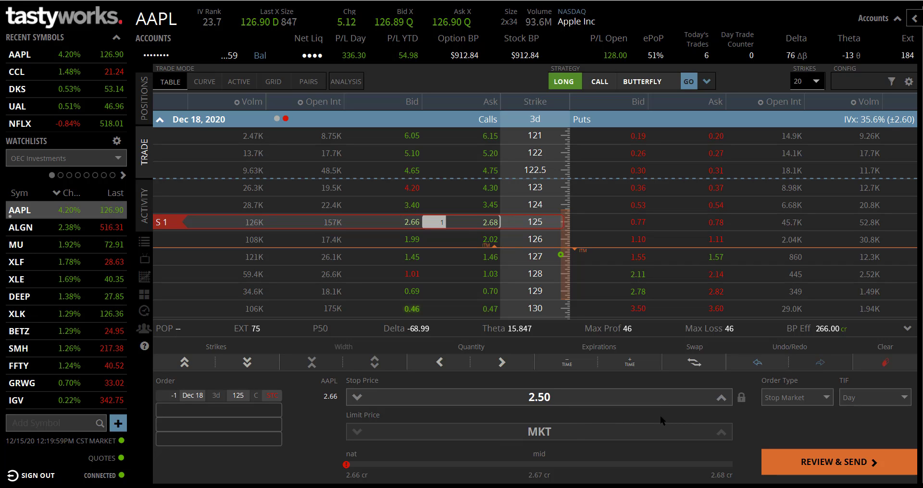
Step: Change the closing order to Stop Limit with a limit price of 2.48 and send it as a Day order
left_click(790, 403)
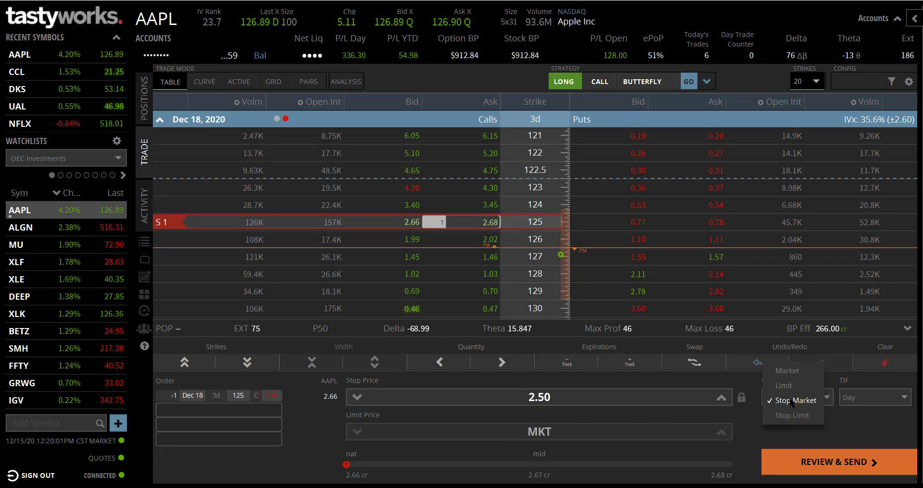
left_click(791, 418)
left_click(563, 433)
type("2.")
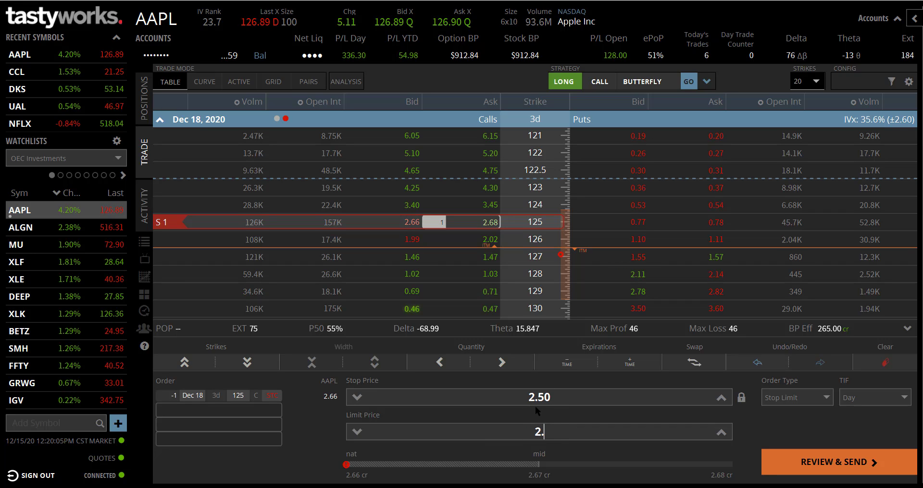
type("48")
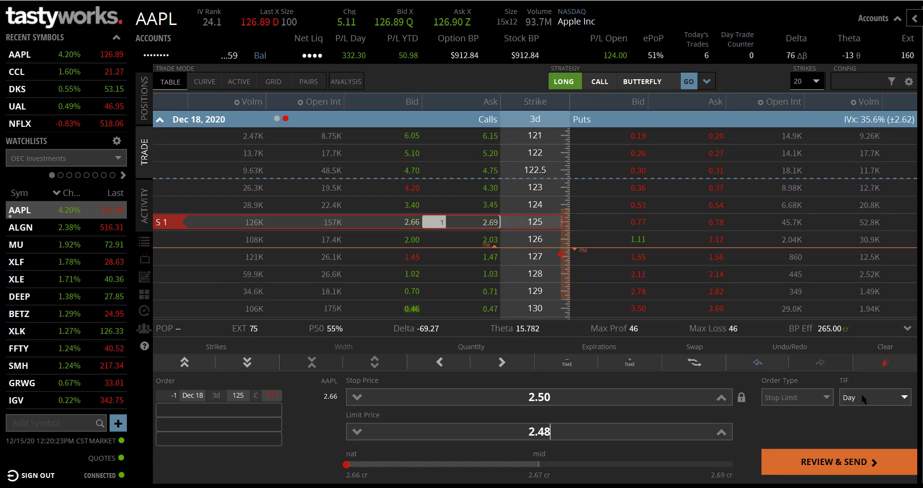
left_click(836, 463)
left_click(837, 463)
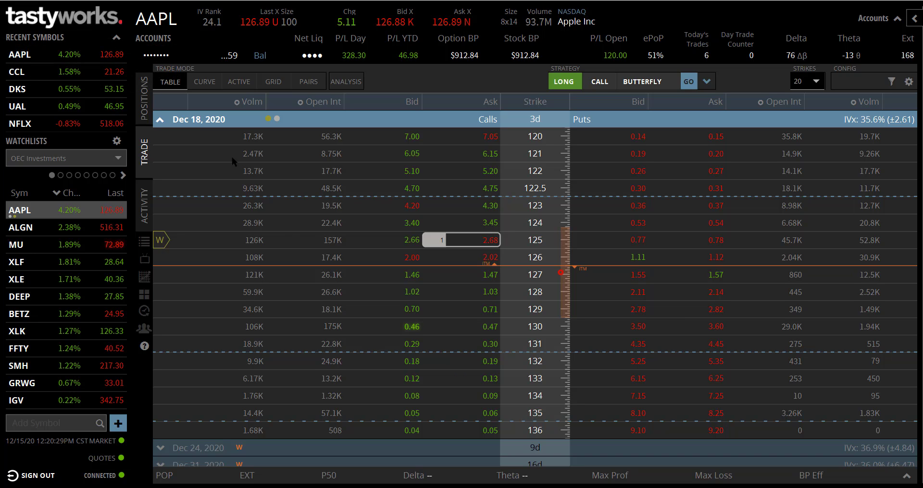
Step: Review the working stop order in the AAPL positions and the AAPL chart, collapsing the chart's stochastic overlay
left_click(144, 110)
scroll(309, 419, "down", 1)
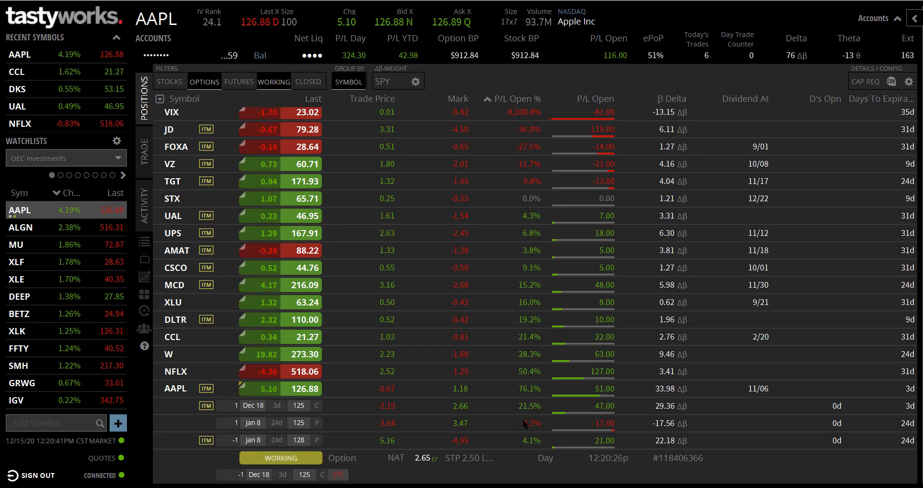
left_click(144, 277)
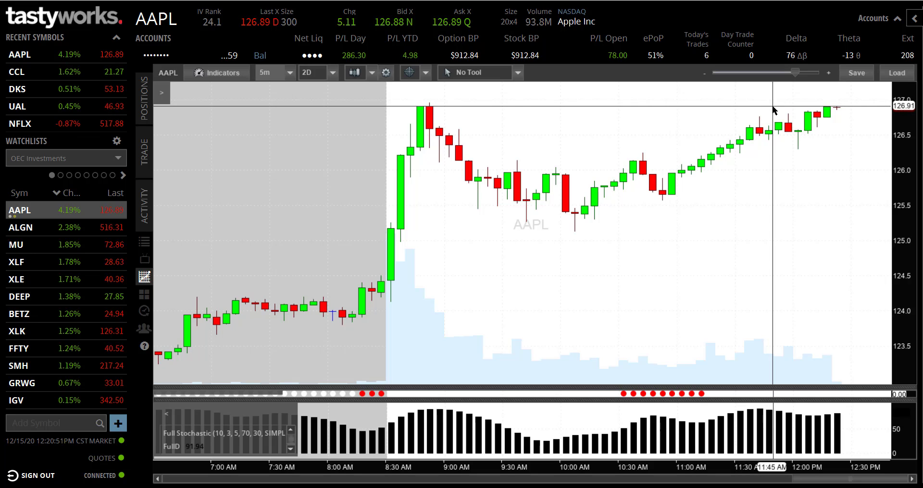
left_click(167, 415)
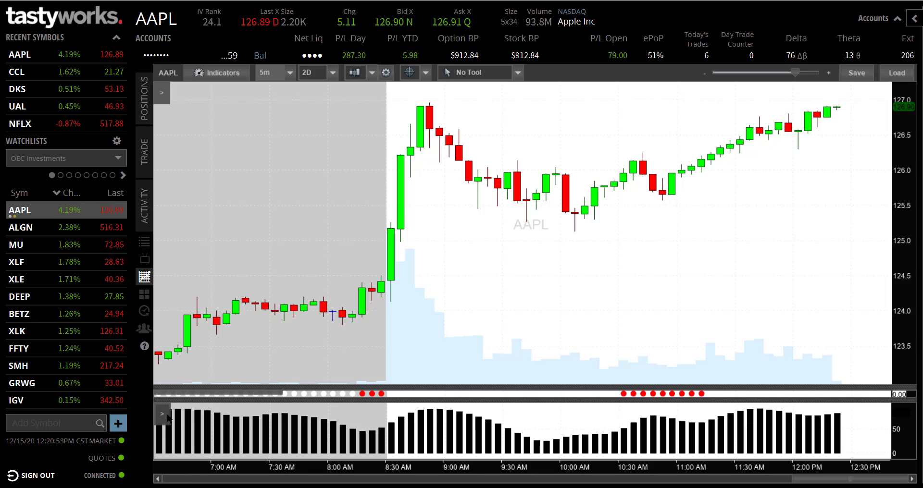
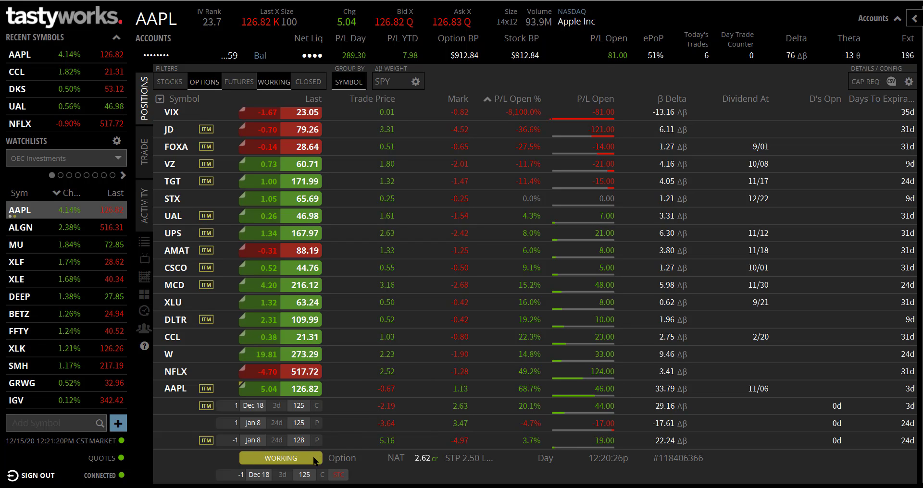
Step: Cancel the working stop limit order on the AAPL Dec 18 125 call
left_click(269, 458)
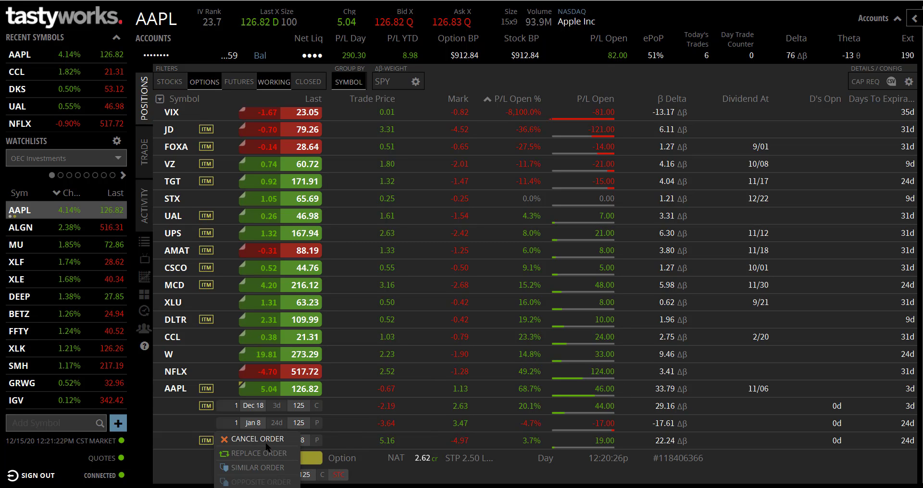
key("Escape")
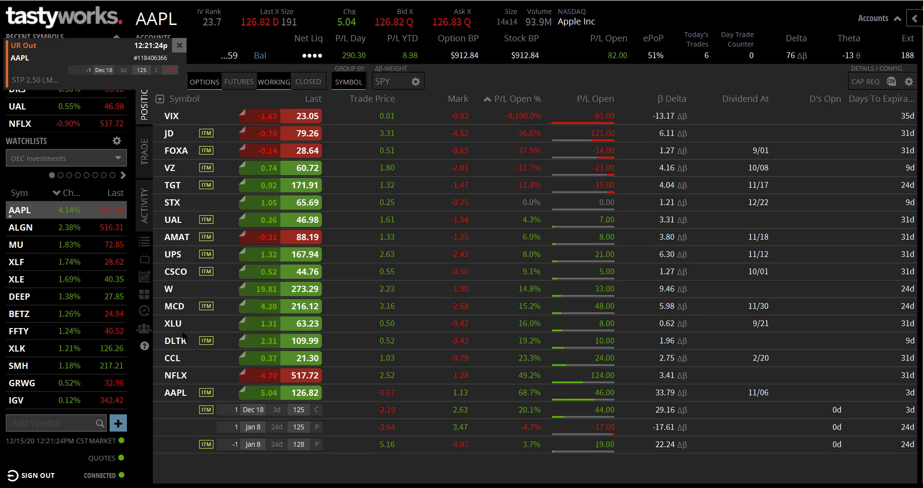
Step: Start a closing order for the AAPL Dec 18 125 call from the option chain's position marker
left_click(144, 157)
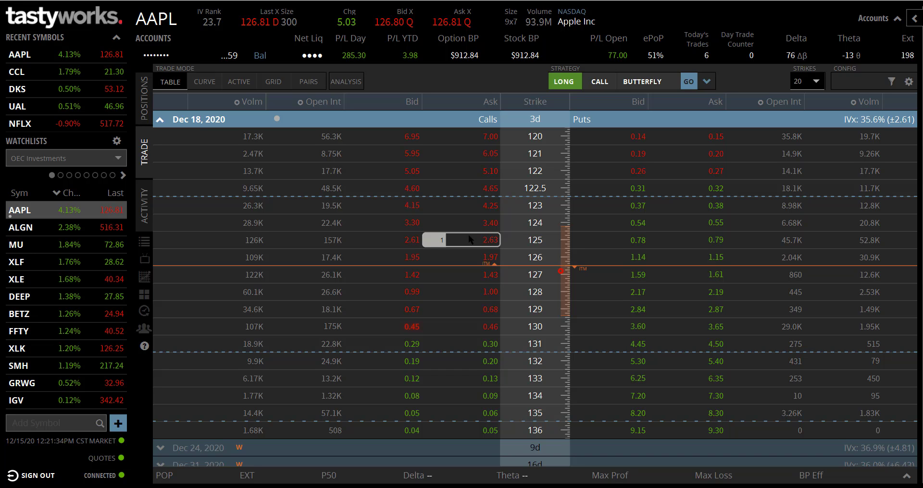
left_click(435, 243)
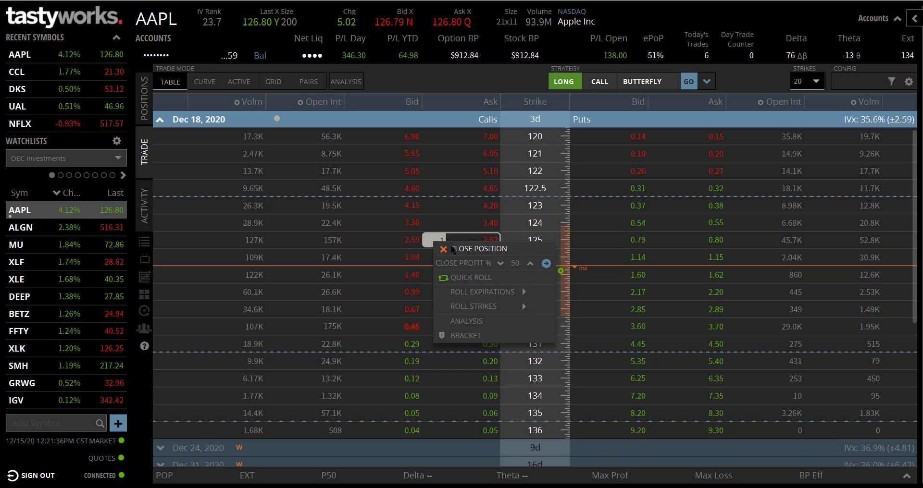
key("Escape")
left_click(490, 244)
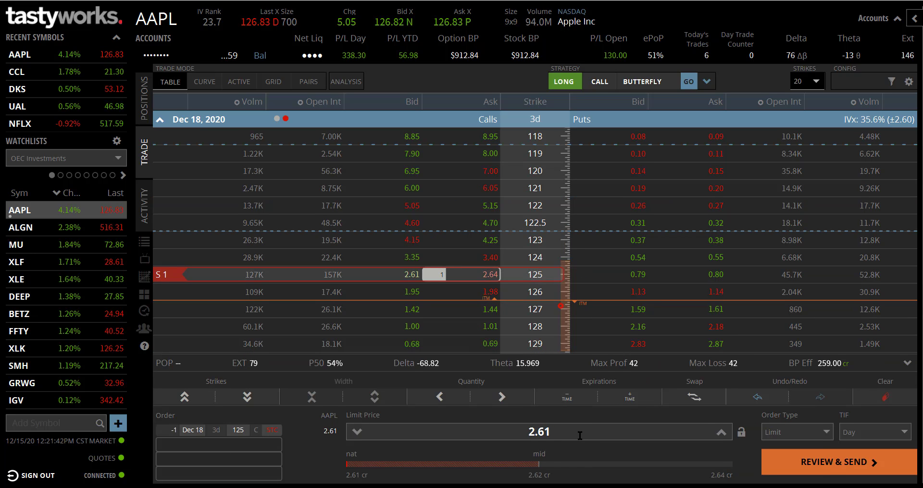
Step: Change the closing order's type to Market, then check the other available order types
left_click(820, 428)
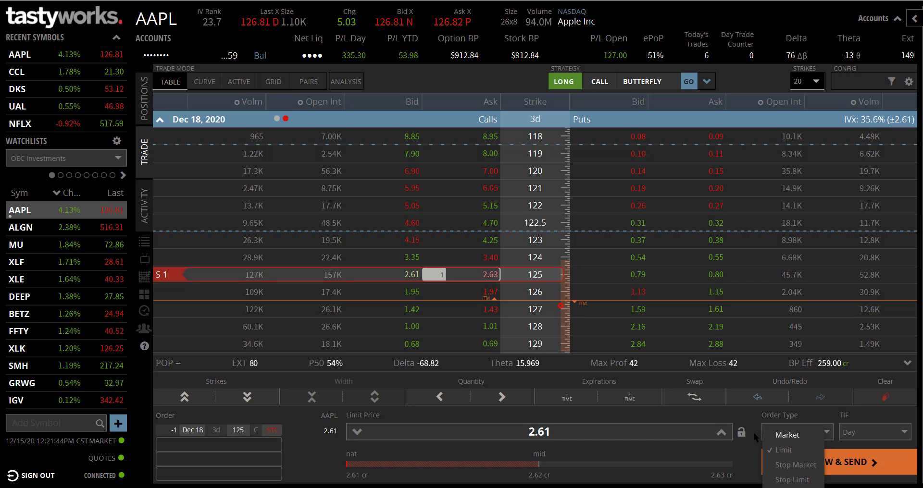
left_click(787, 436)
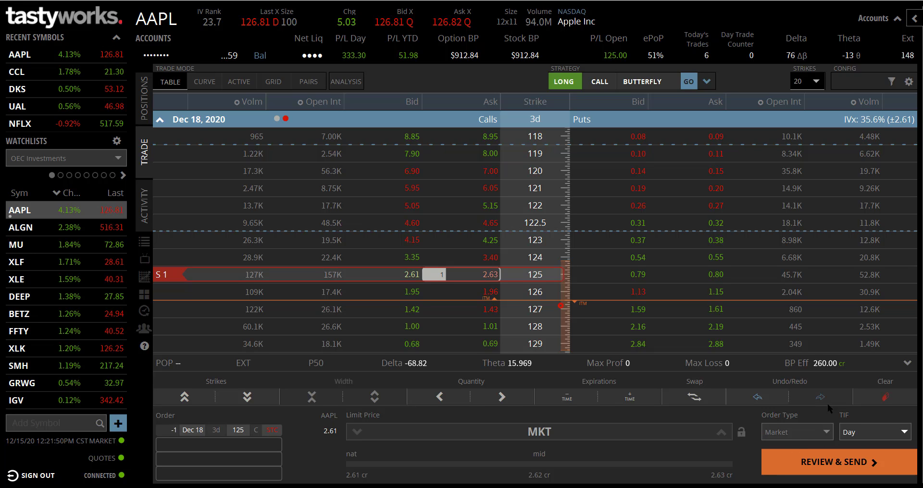
left_click(788, 435)
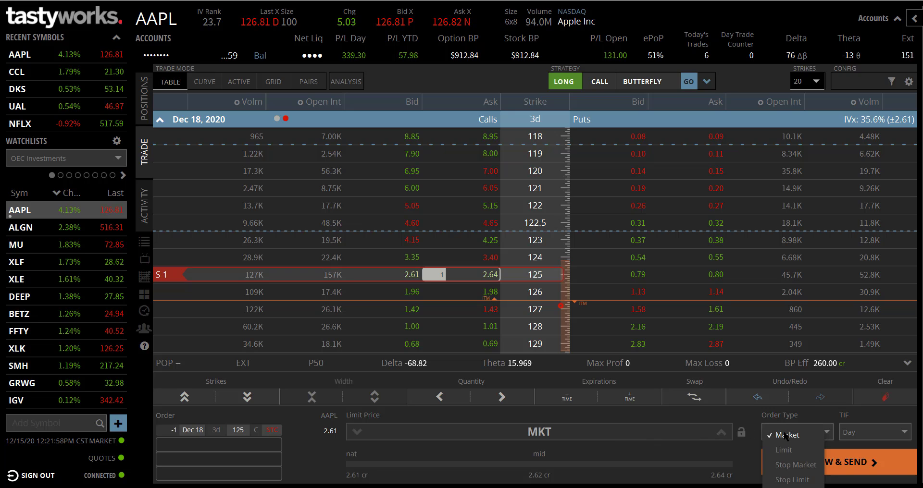
left_click(696, 450)
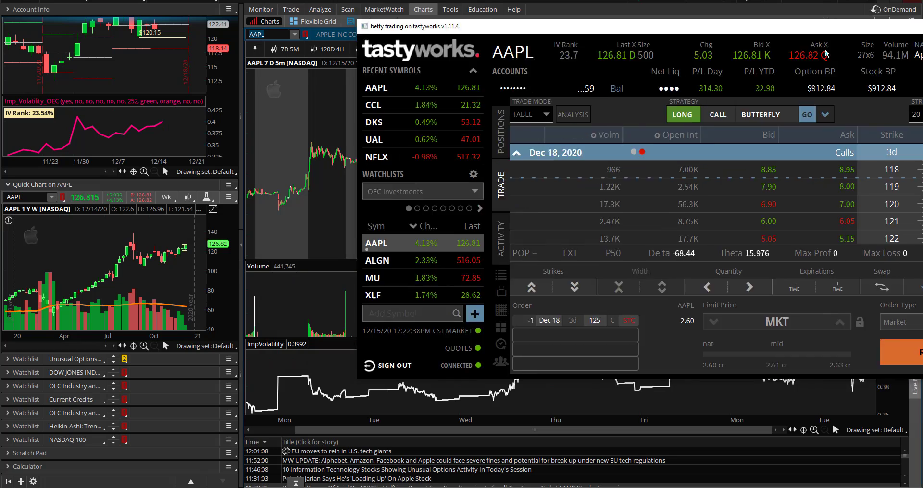
Step: Switch to thinkorswim and examine the latest session's price action around the $125.95 line on the AAPL 7-day 5-minute chart
key("alt+Tab")
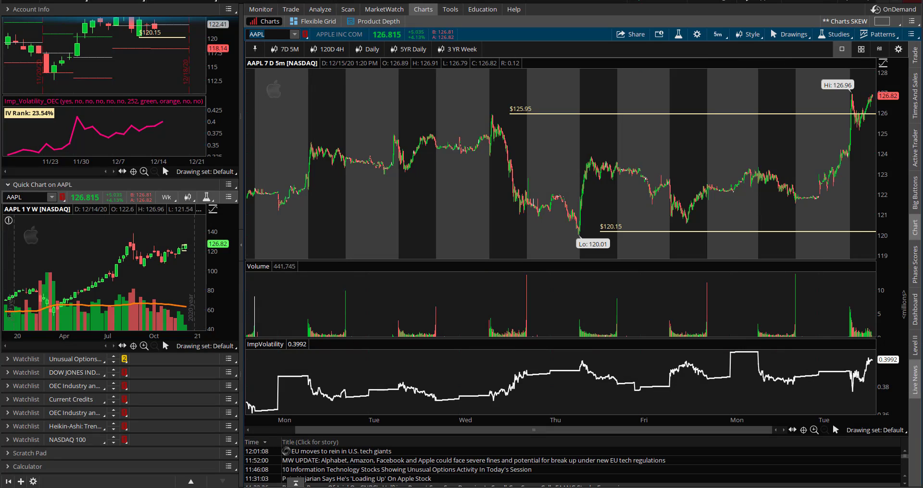
scroll(556, 144, "up", 5)
left_click(556, 144)
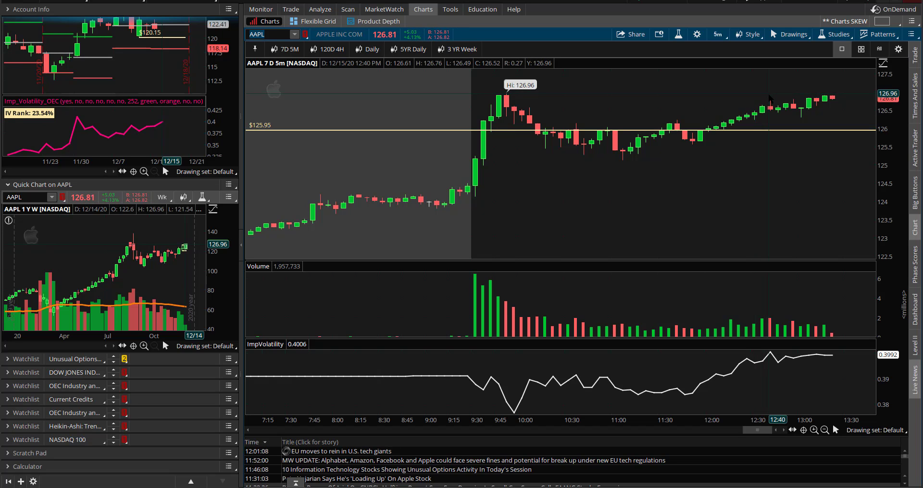
mouse_move(895, 138)
left_mouse_down()
mouse_move(895, 197)
mouse_move(895, 153)
left_mouse_up()
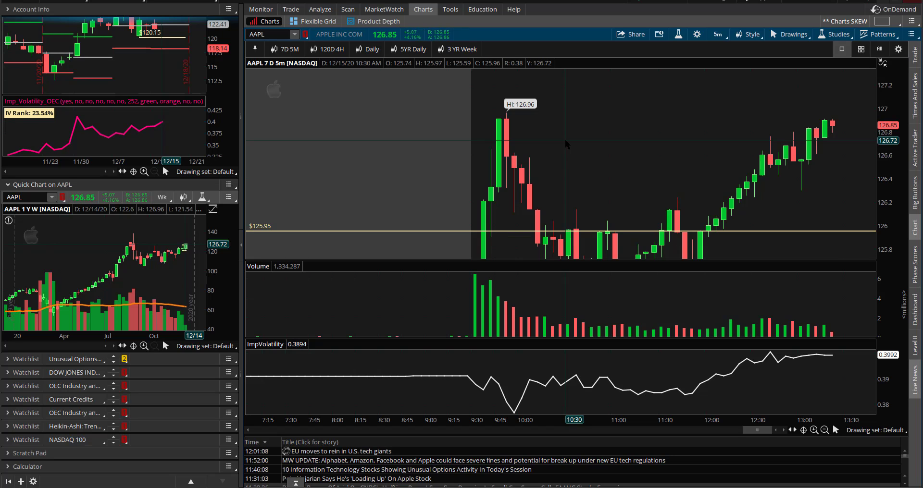
scroll(605, 161, "down", 5)
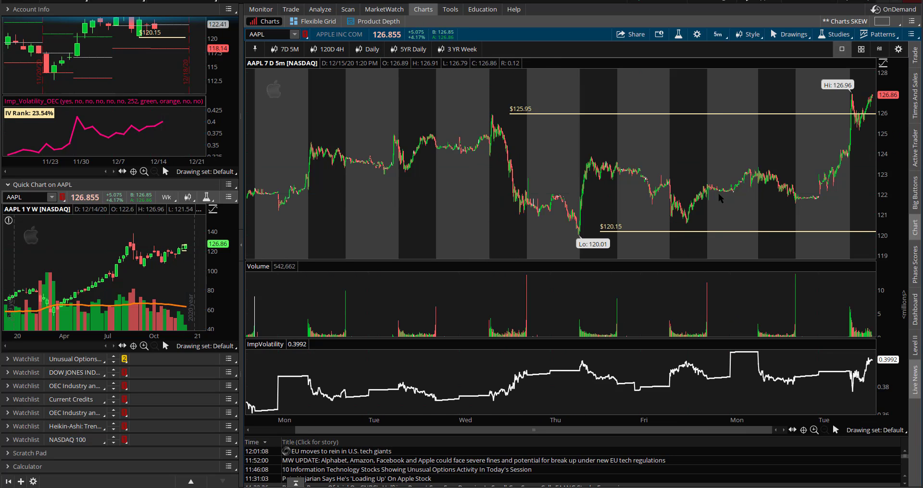